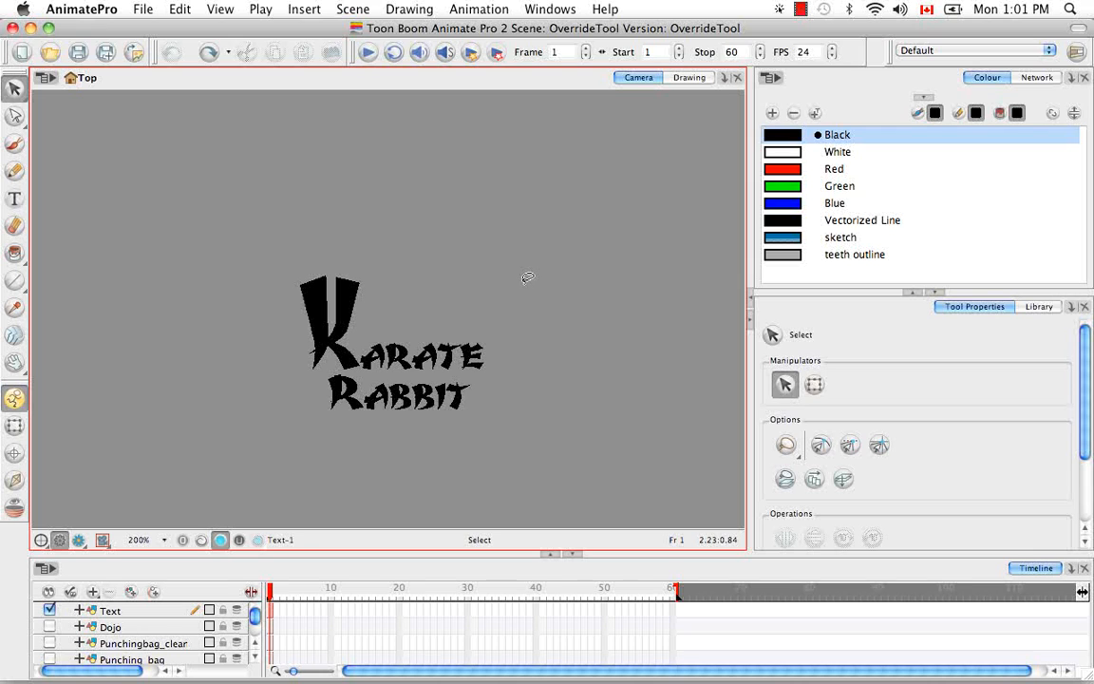
# Step: Frame the large K of the Karate Rabbit title closely at 600% zoom
pyautogui.moveTo(420, 281); pyautogui.dragTo(429, 264)
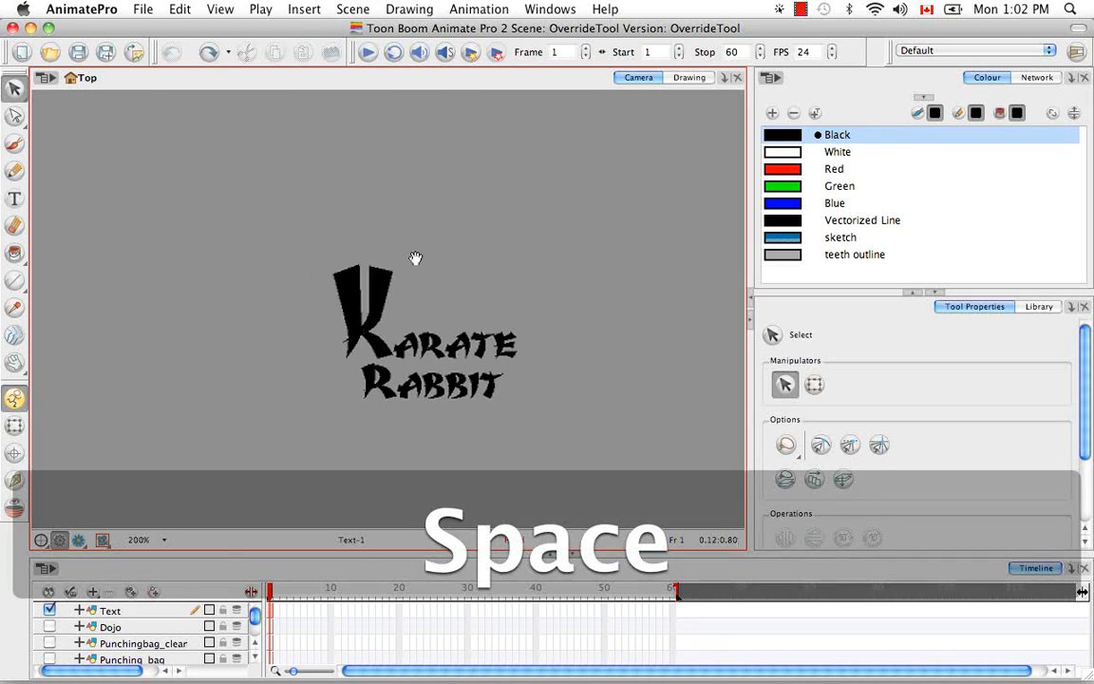
pyautogui.press('super+equal')
pyautogui.press('super+equal')
pyautogui.press('super+equal')
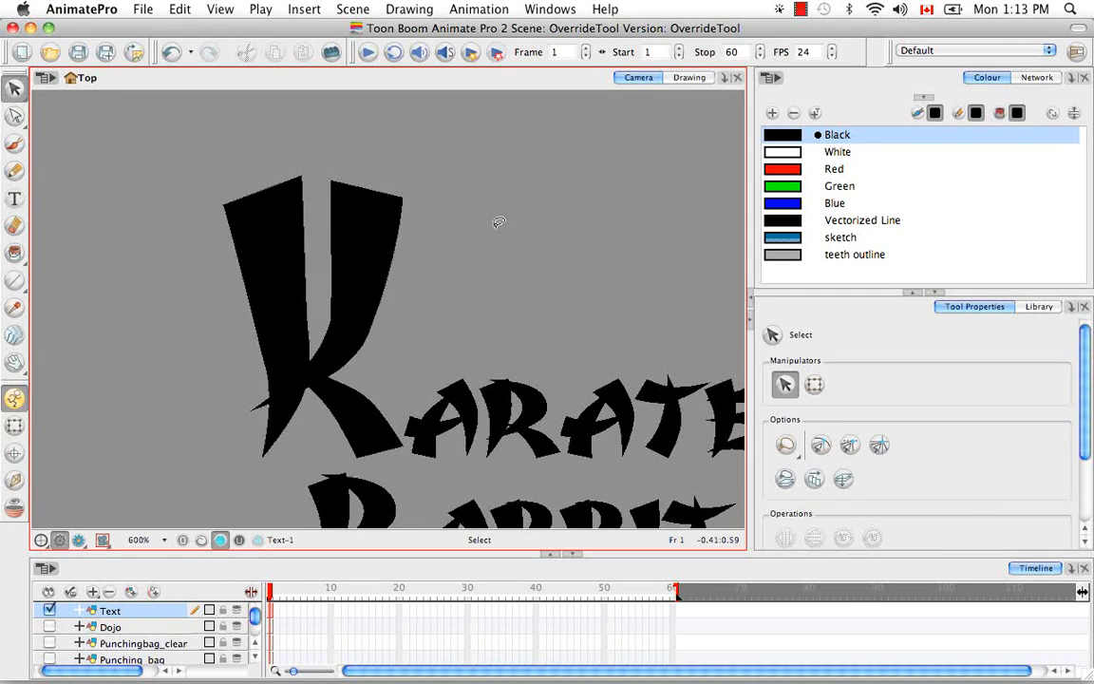
pyautogui.press('a')
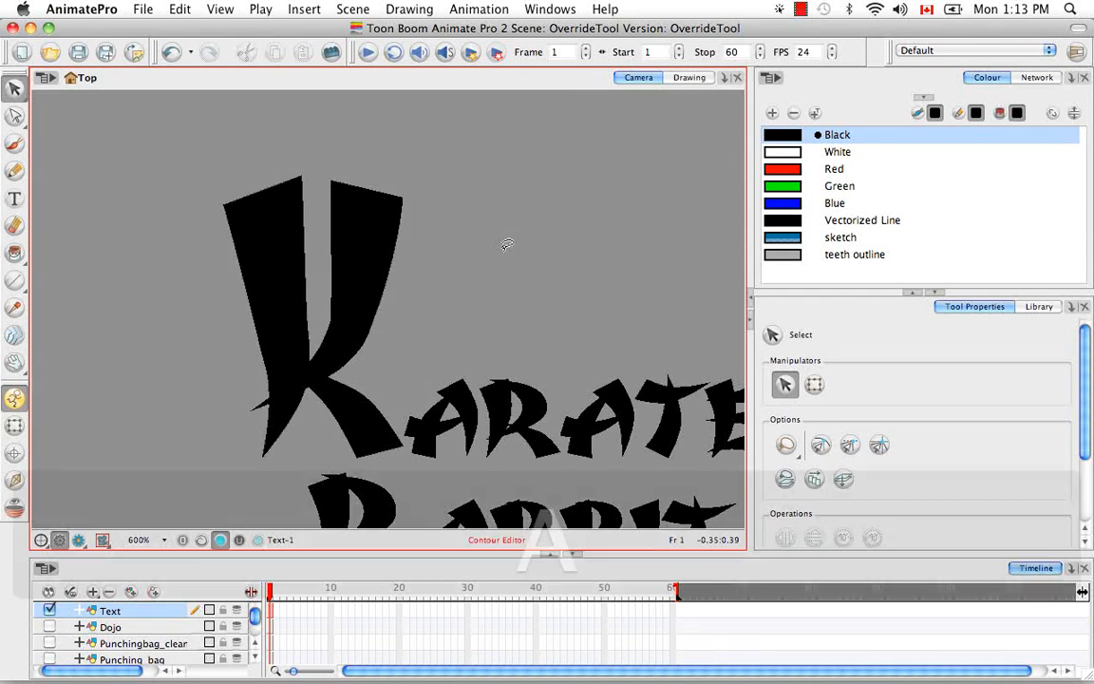
pyautogui.moveTo(418, 210)
pyautogui.mouseDown()
pyautogui.moveTo(361, 152)
pyautogui.moveTo(403, 190)
pyautogui.mouseUp()
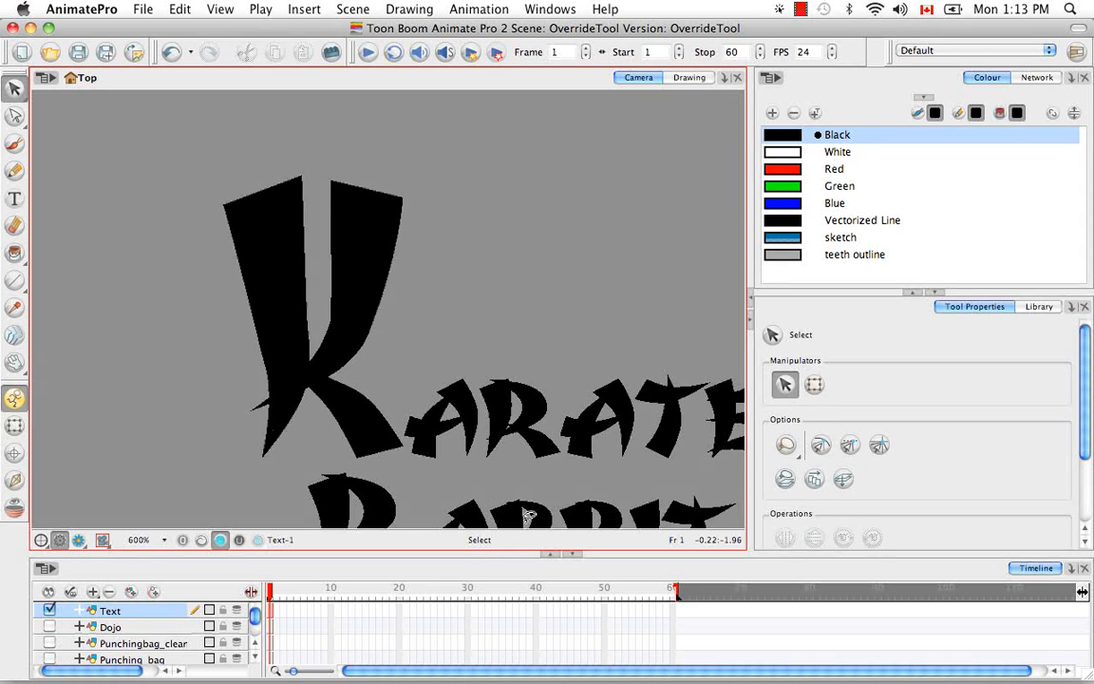
pyautogui.press('a')
pyautogui.moveTo(15, 115); pyautogui.dragTo(70, 118)
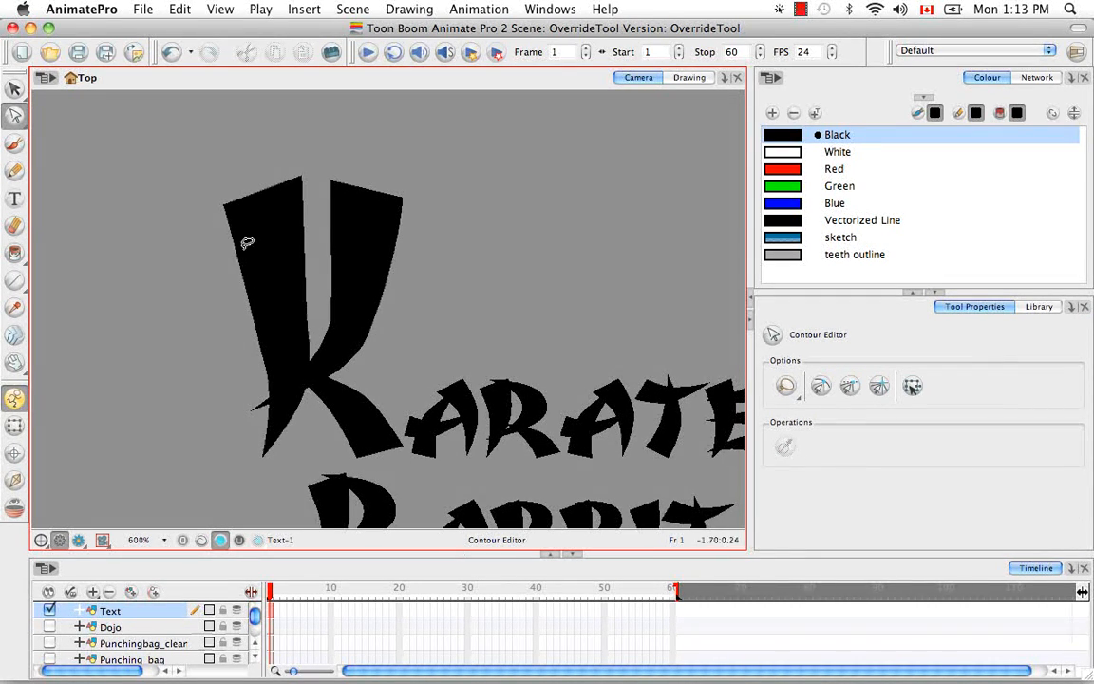
pyautogui.moveTo(16, 89); pyautogui.dragTo(57, 90)
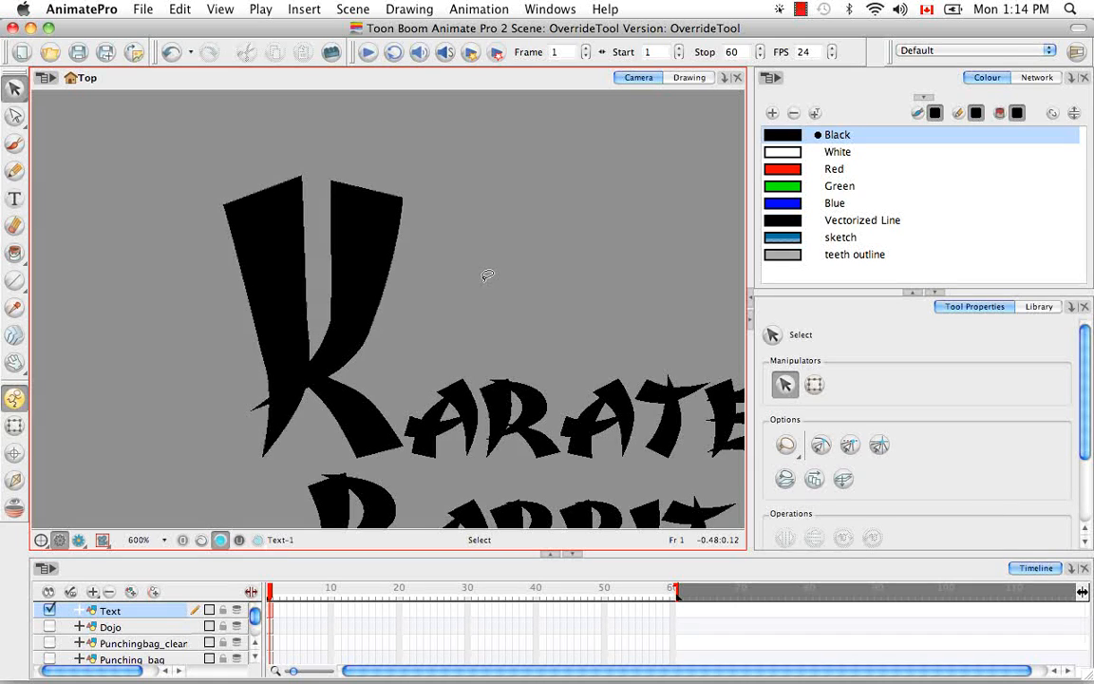
# Step: Using the Contour Editor, delete the outer top corner point of the K's right arm and bow its outer edge outward
pyautogui.press('a')
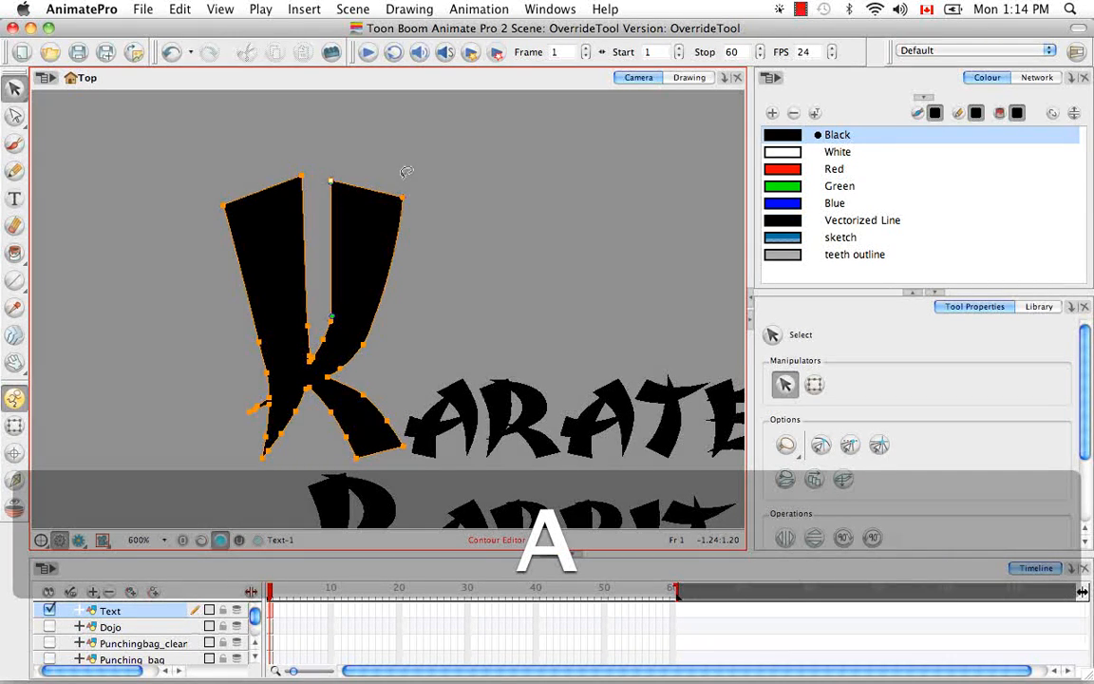
pyautogui.click(403, 197)
pyautogui.press('BackSpace')
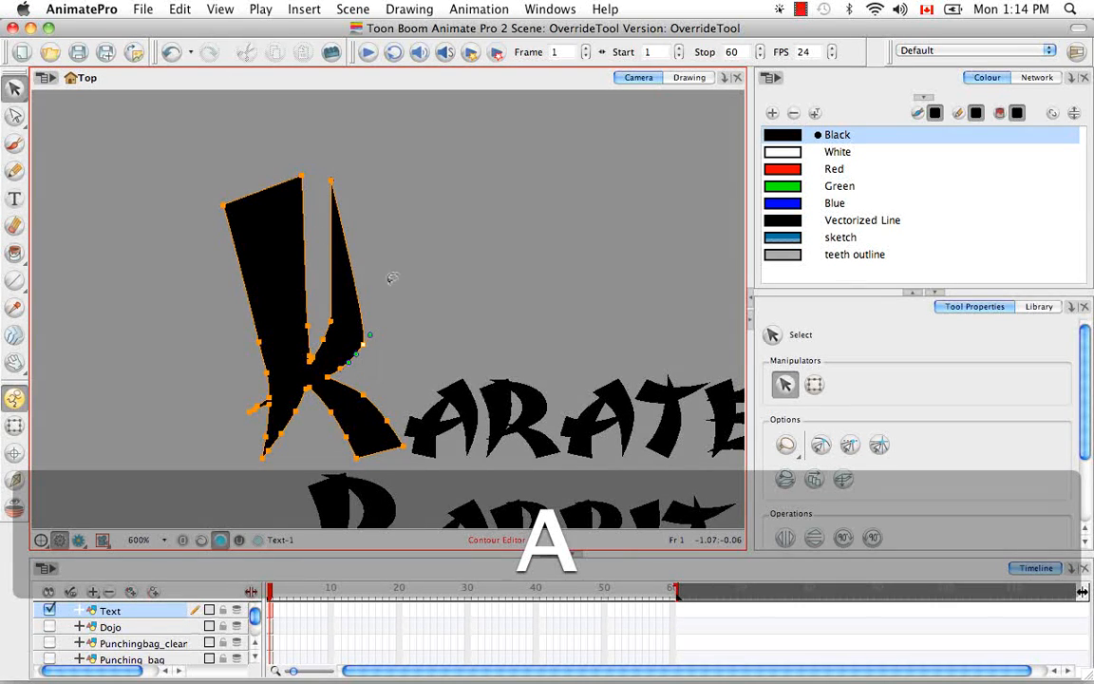
pyautogui.moveTo(370, 335); pyautogui.dragTo(410, 258)
# Step: Move the top point of the K's right arm outward and curve its inner edge to form a pointed rabbit ear
pyautogui.click(358, 165)
pyautogui.click(331, 179)
pyautogui.moveTo(332, 180)
pyautogui.mouseDown()
pyautogui.moveTo(378, 177)
pyautogui.moveTo(378, 162)
pyautogui.mouseUp()
pyautogui.click(367, 180)
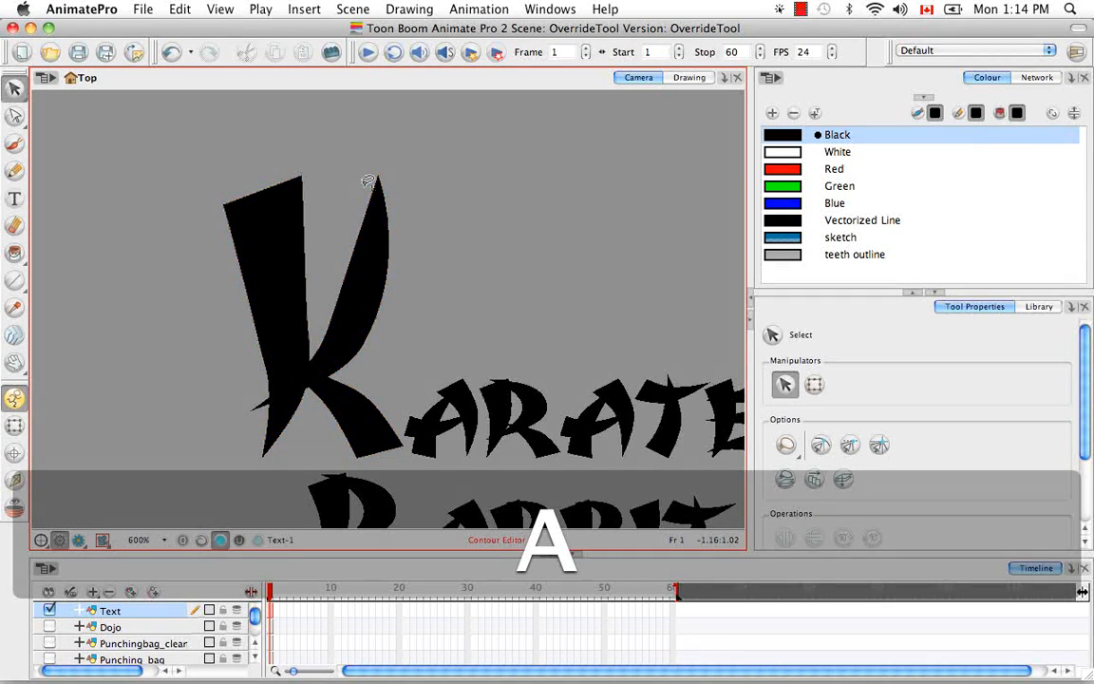
pyautogui.click(379, 178)
pyautogui.moveTo(378, 176); pyautogui.dragTo(336, 226)
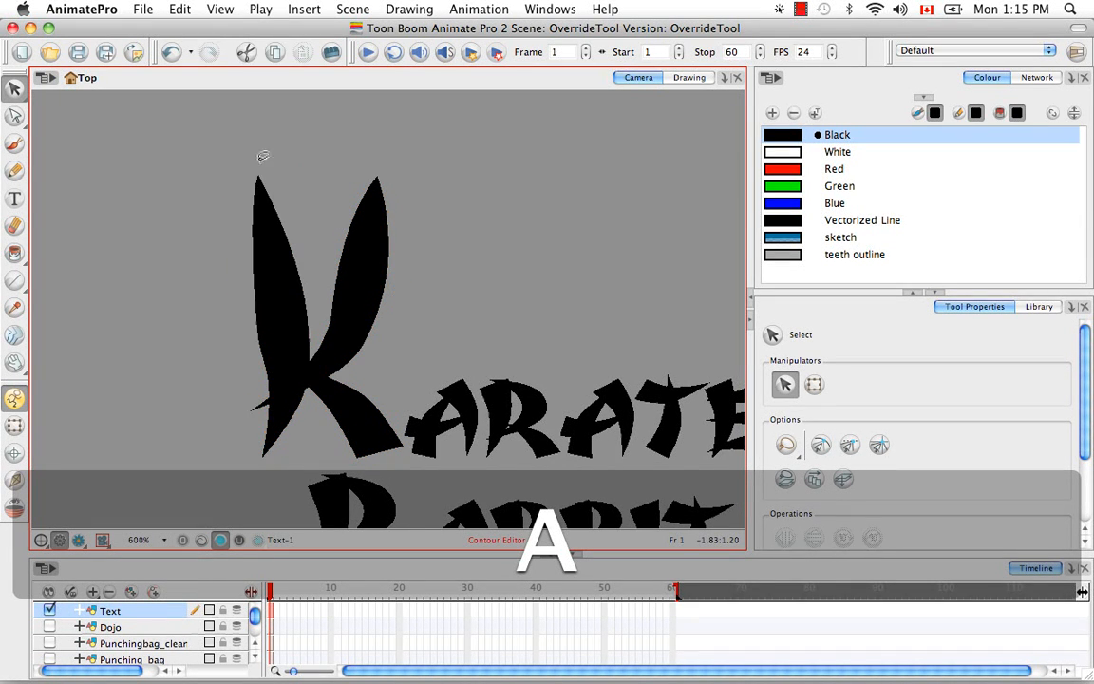
# Step: Bow the outer edge of the K's left ear outward with the Contour Editor, then deselect the letter
pyautogui.moveTo(264, 157); pyautogui.dragTo(277, 151)
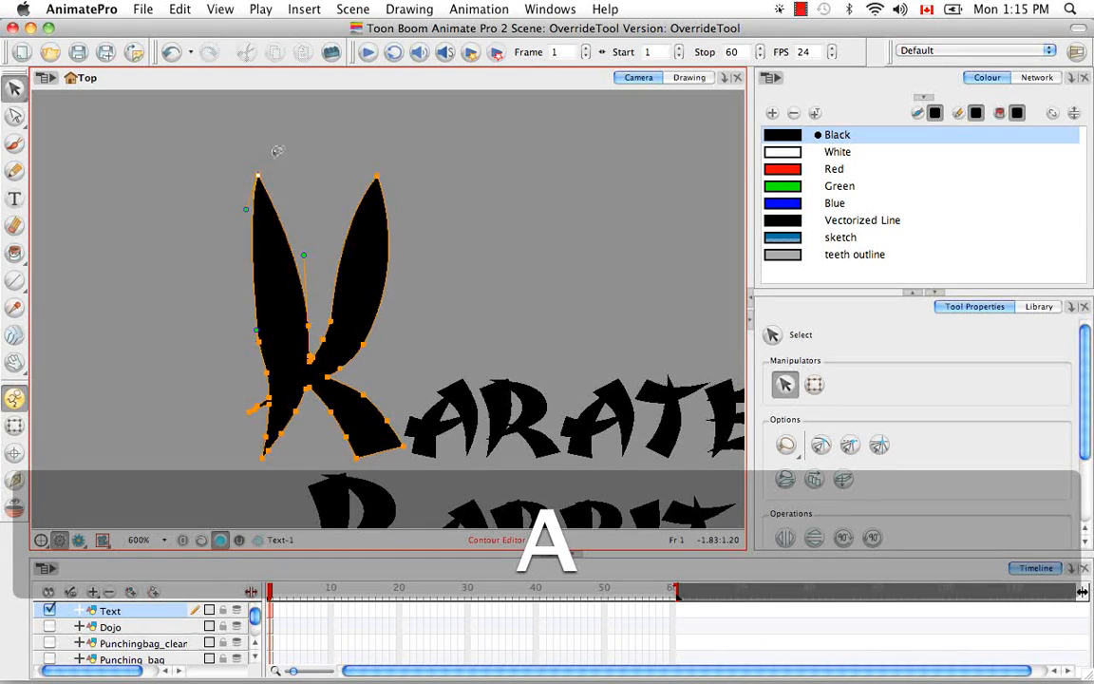
pyautogui.moveTo(246, 209); pyautogui.dragTo(234, 272)
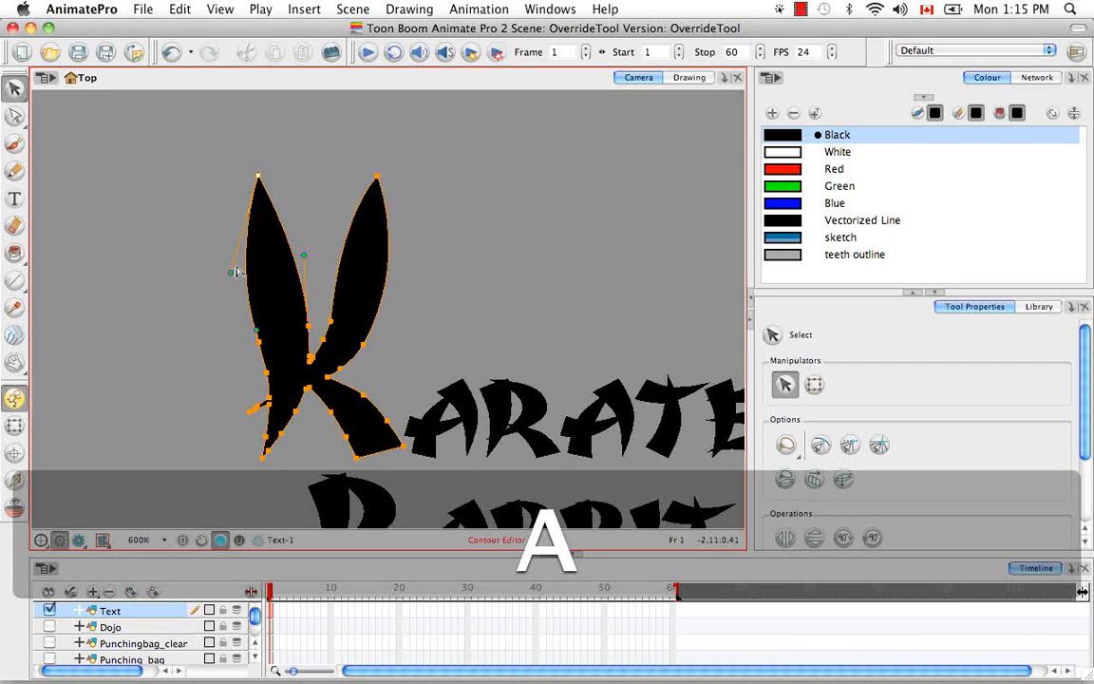
pyautogui.click(310, 171)
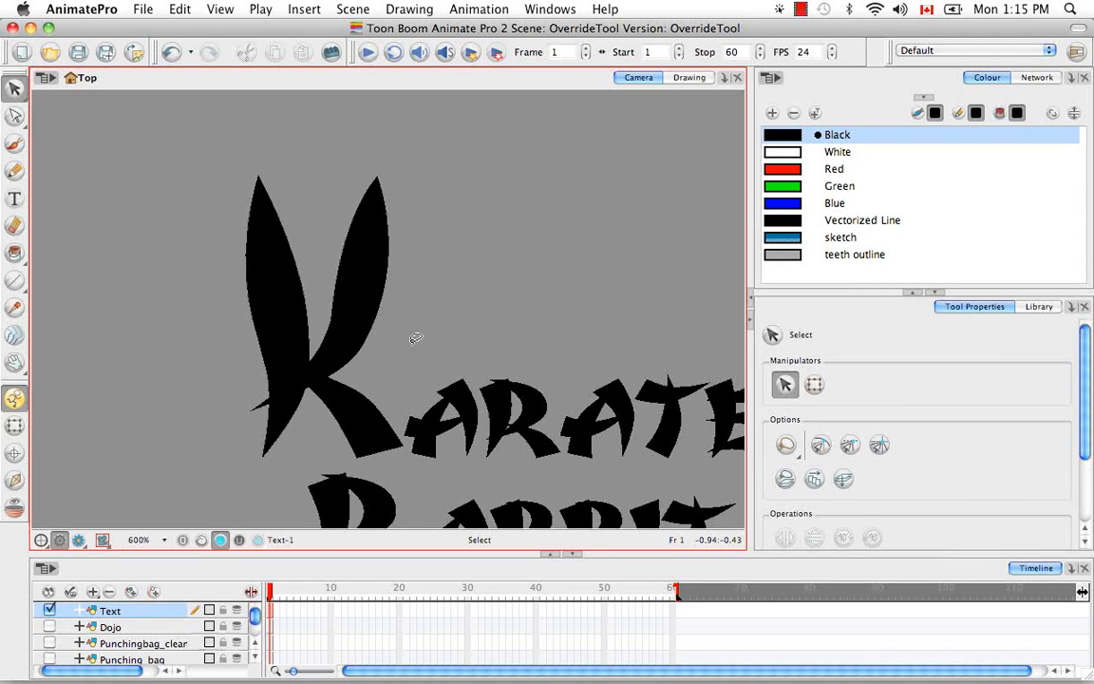
# Step: Brush a short black stroke extending from the K's middle junction and trim it with the Eraser into a pointed tip
pyautogui.press('b')
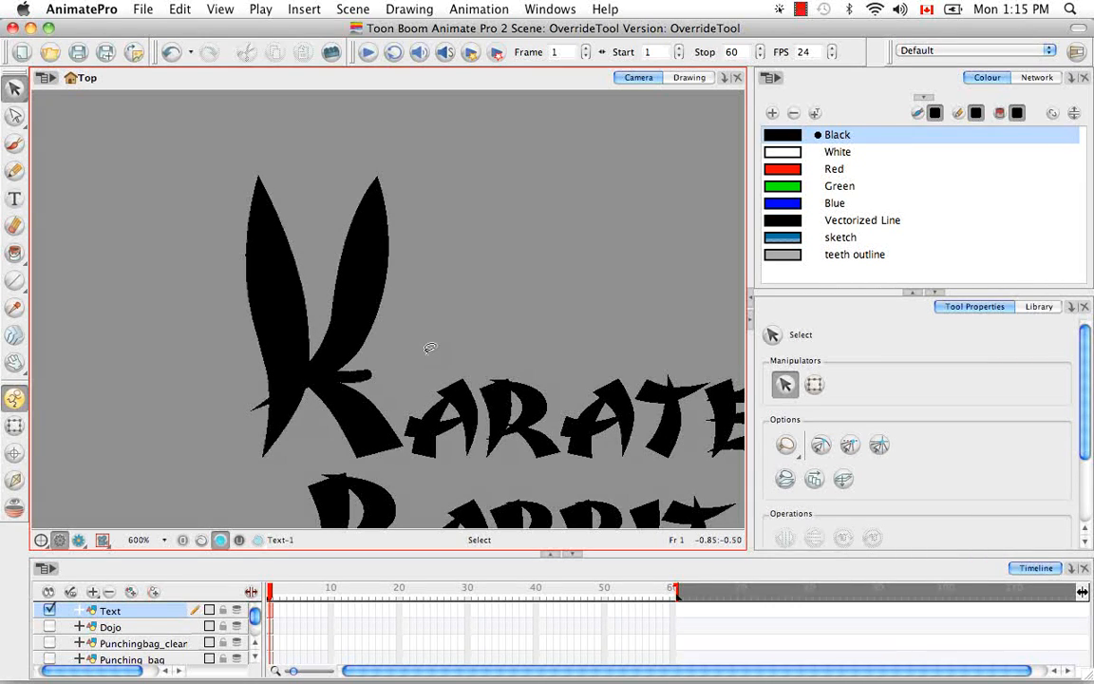
pyautogui.press('e')
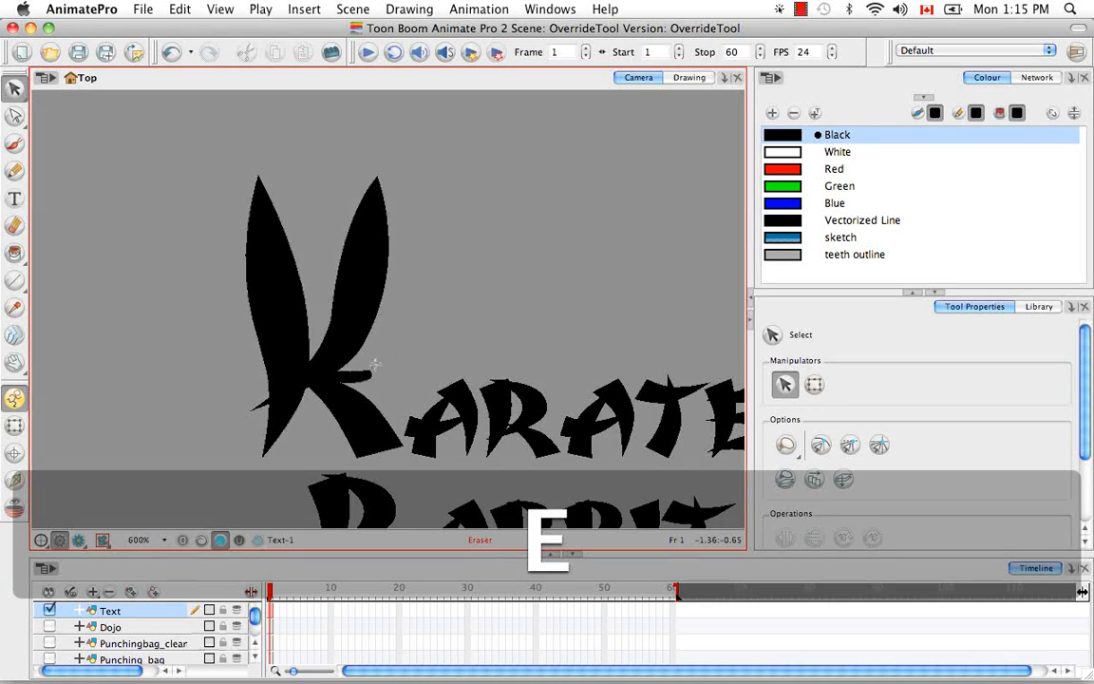
pyautogui.moveTo(340, 370); pyautogui.dragTo(397, 366)
pyautogui.moveTo(369, 380)
pyautogui.mouseDown()
pyautogui.moveTo(352, 382)
pyautogui.moveTo(394, 371)
pyautogui.mouseUp()
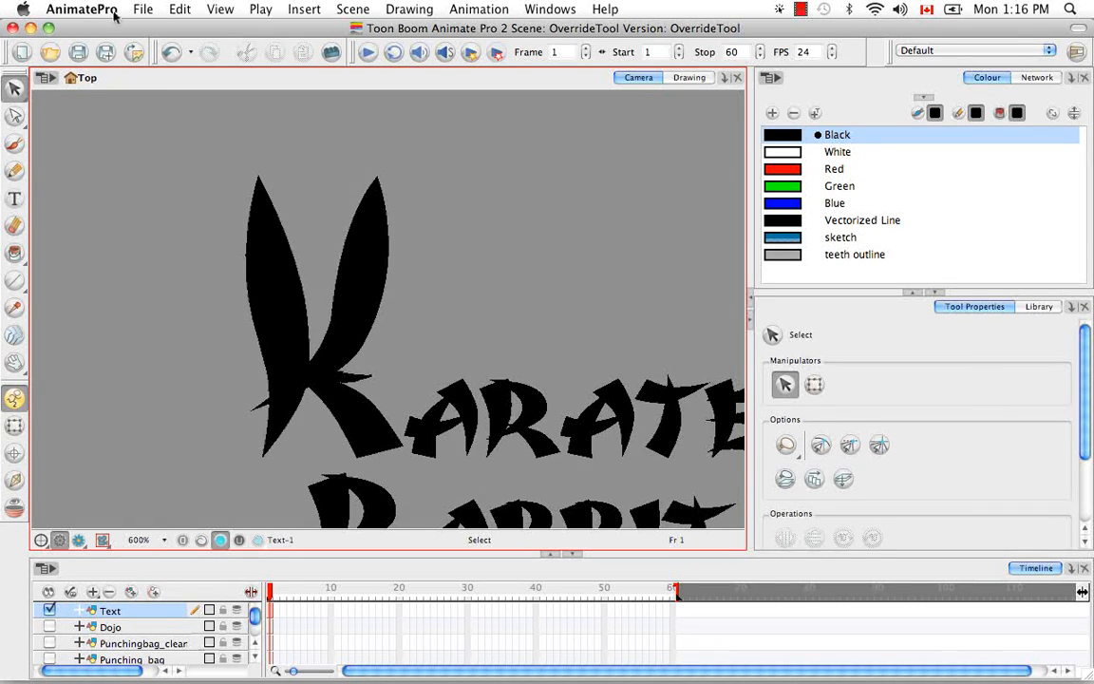
# Step: Examine the drawing tool shortcuts in the Drawing Mode category of the Adobe Flash shortcut set in Preferences
pyautogui.click(83, 10)
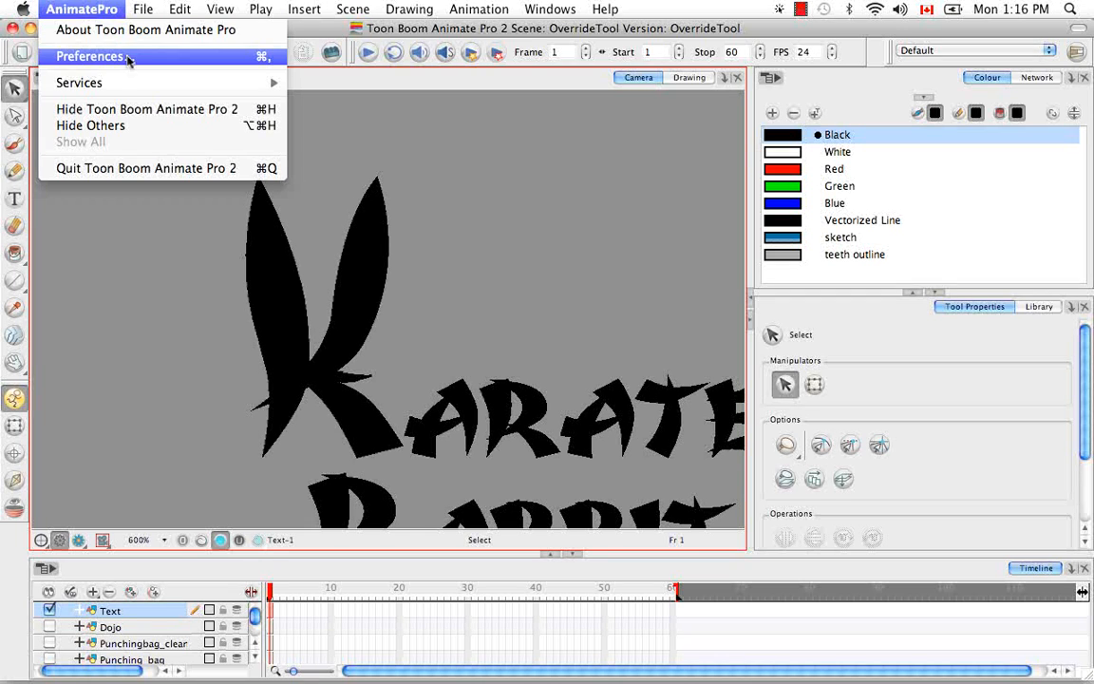
pyautogui.moveTo(180, 16)
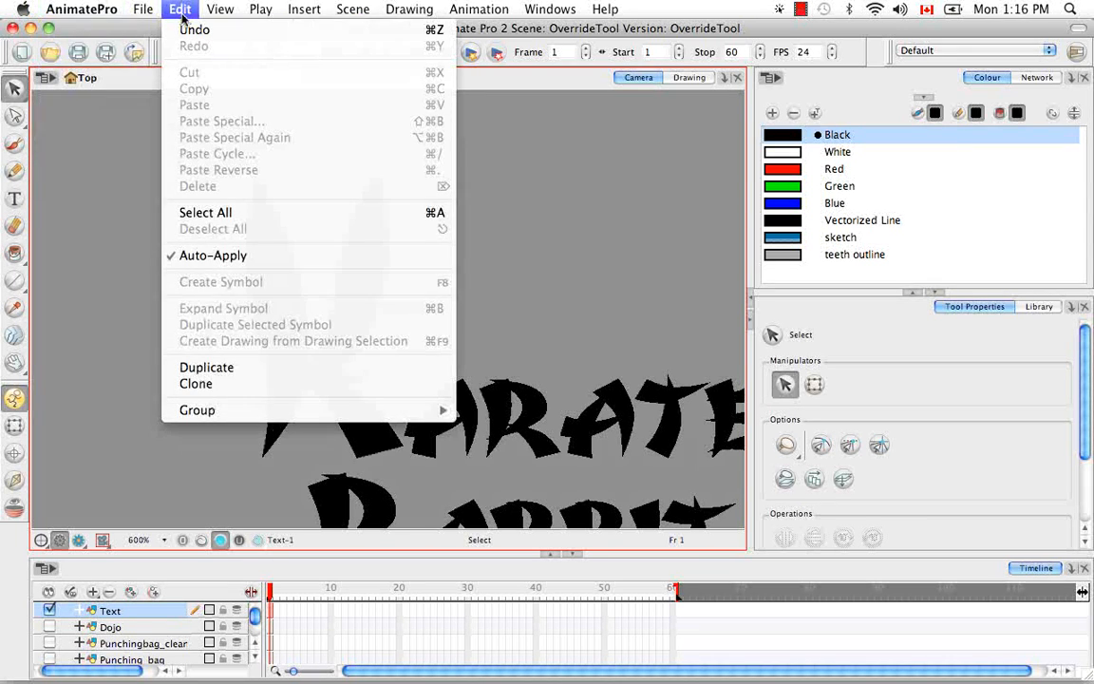
pyautogui.moveTo(87, 15)
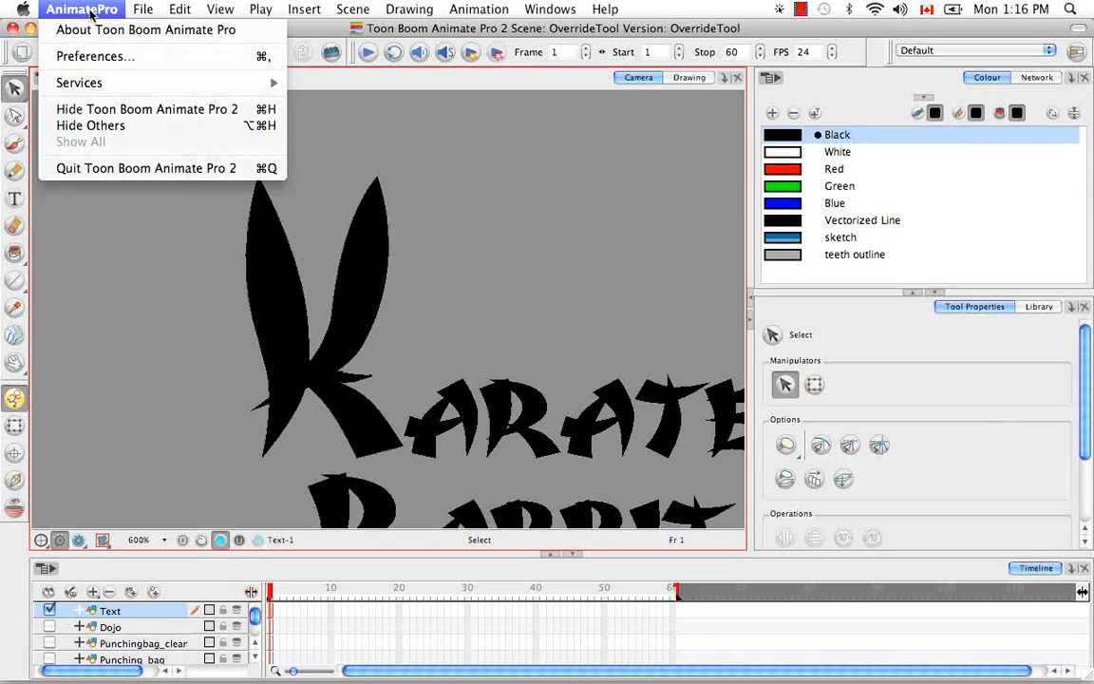
pyautogui.click(139, 56)
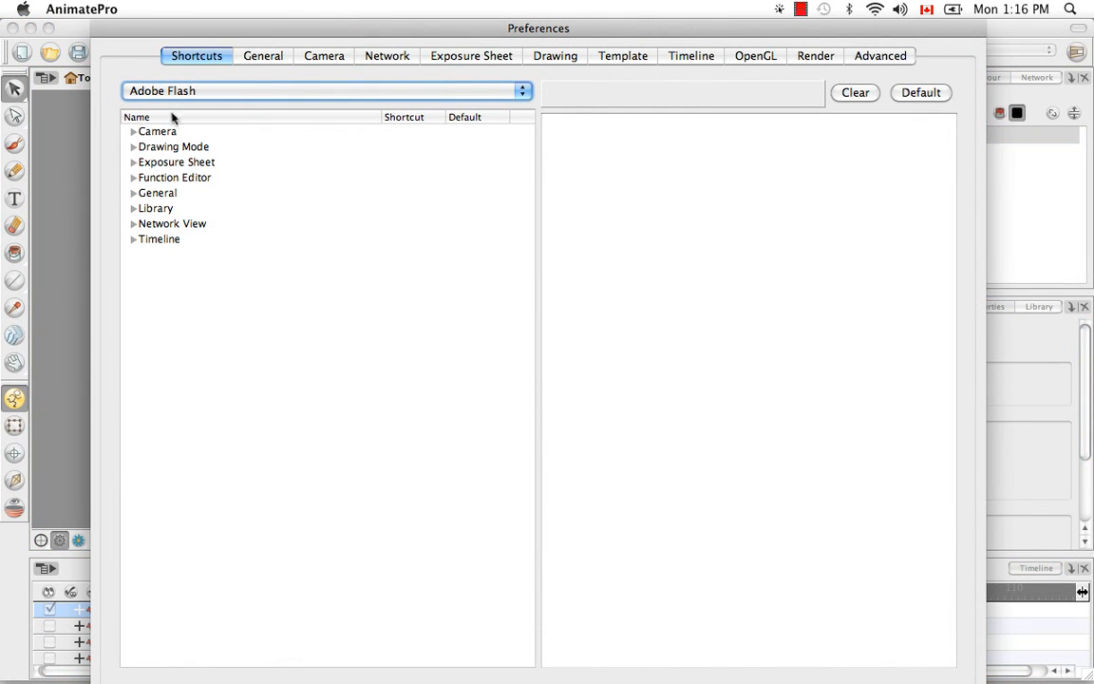
pyautogui.click(133, 147)
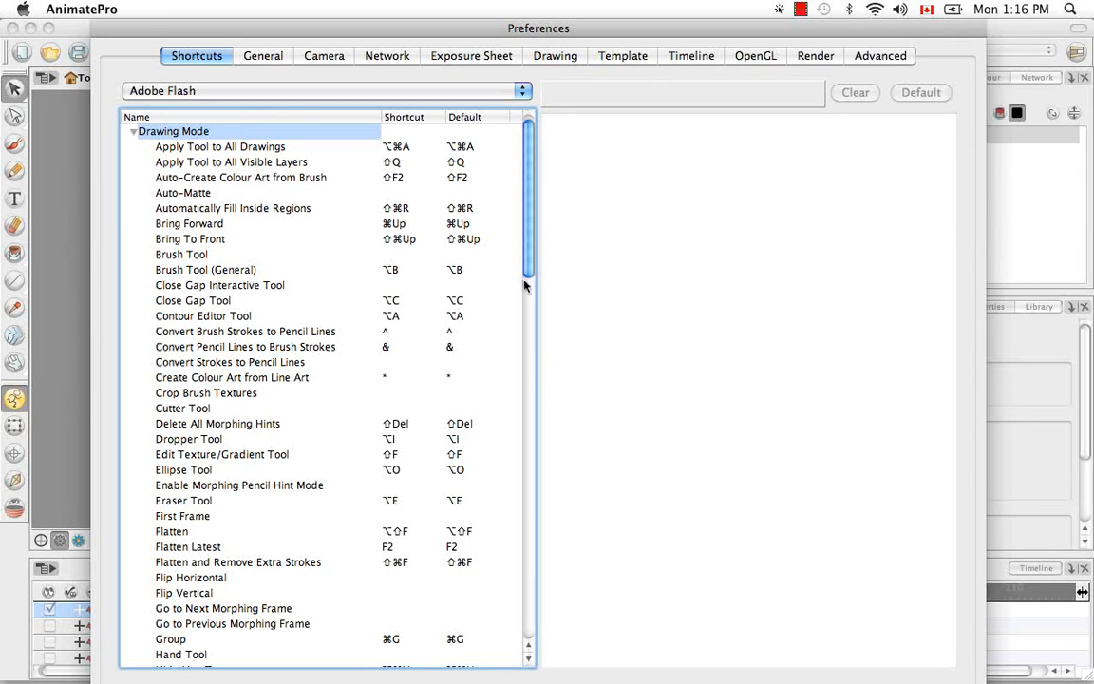
pyautogui.scroll(-3, 531, 277)
pyautogui.moveTo(533, 283); pyautogui.dragTo(538, 334)
pyautogui.moveTo(540, 333); pyautogui.dragTo(541, 370)
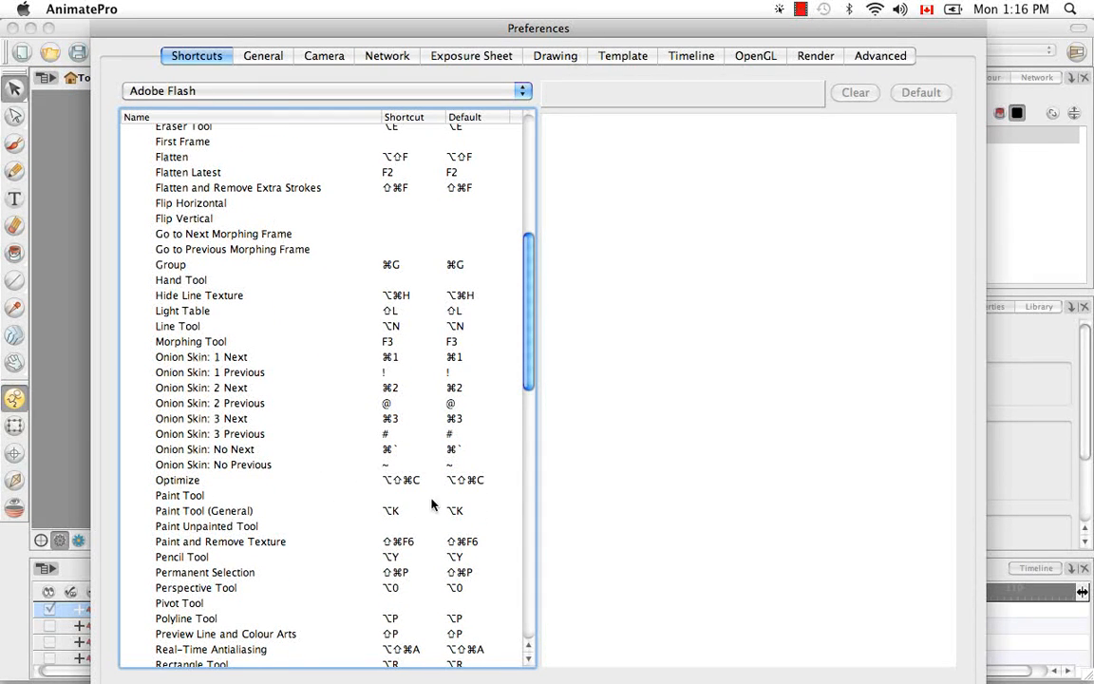
pyautogui.moveTo(532, 359); pyautogui.dragTo(536, 326)
pyautogui.scroll(2, 484, 280)
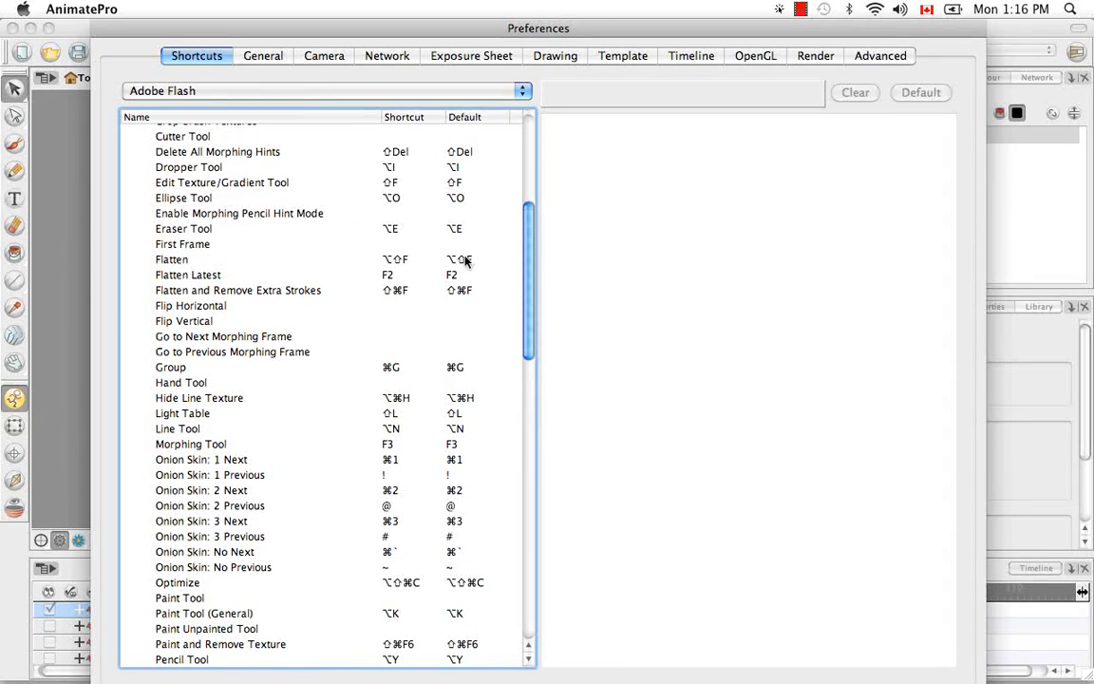
pyautogui.moveTo(530, 260); pyautogui.dragTo(537, 356)
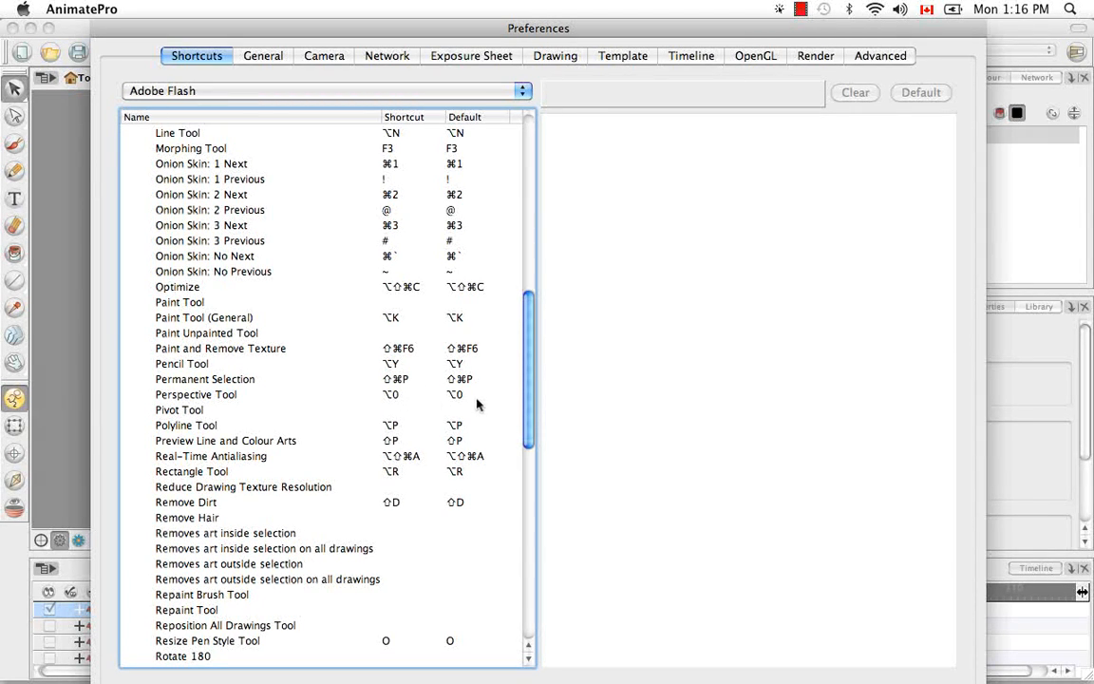
pyautogui.scroll(-3, 532, 359)
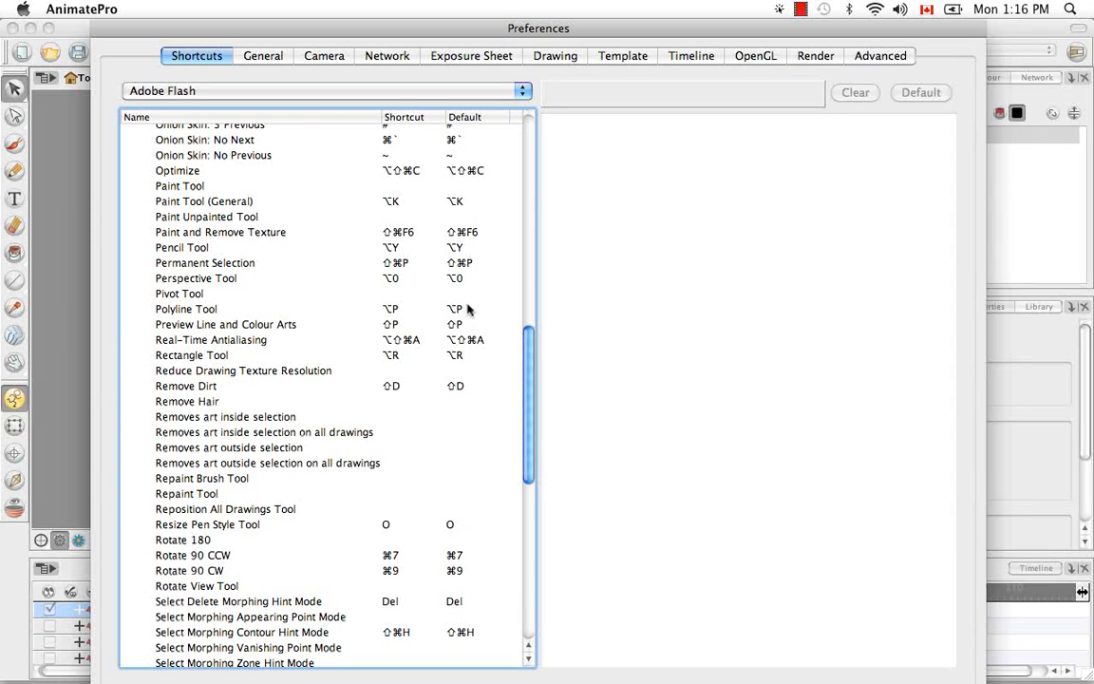
pyautogui.moveTo(529, 425); pyautogui.dragTo(537, 568)
pyautogui.scroll(-1, 538, 570)
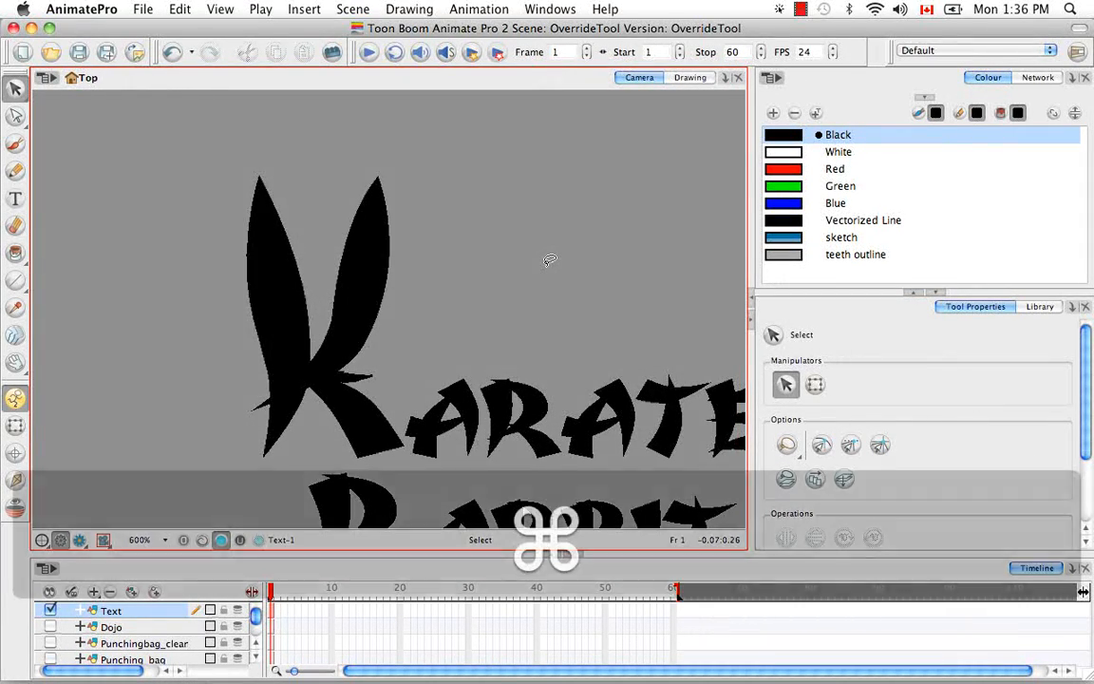
# Step: Show the whole Karate Rabbit title at 300% zoom, centred in the camera view
pyautogui.press('super+minus')
pyautogui.press('super+minus')
pyautogui.press('space')
pyautogui.moveTo(623, 427); pyautogui.dragTo(589, 393)
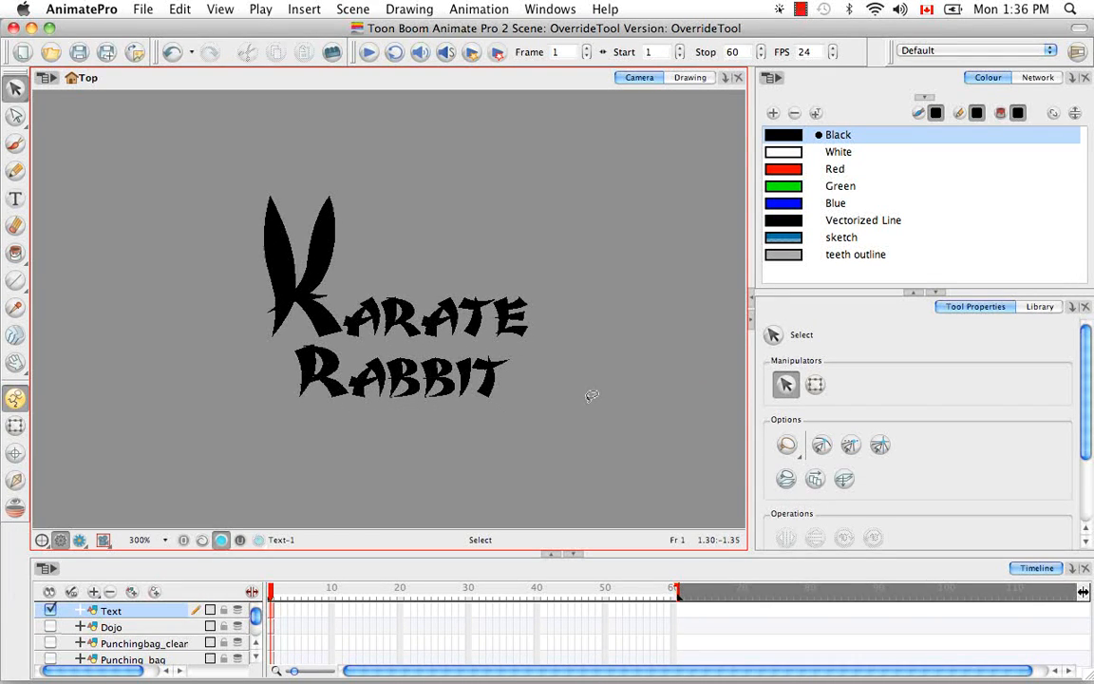